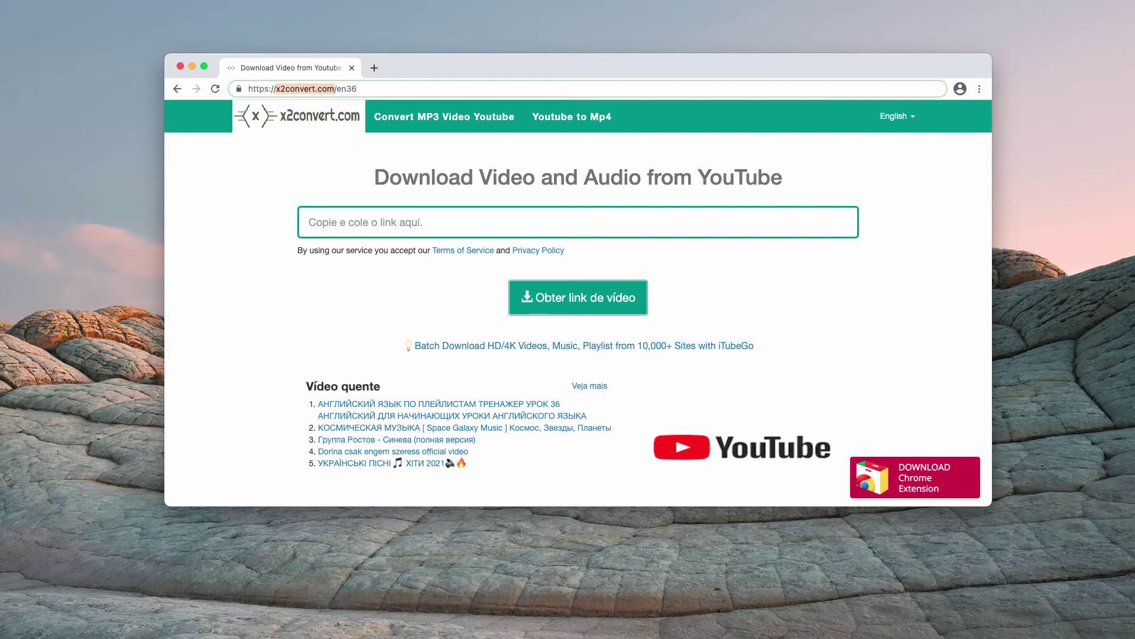
# Highlight the x2convert.com domain in the browser's address bar.
pyautogui.click(295, 88)
pyautogui.moveTo(332, 88); pyautogui.dragTo(276, 88)
pyautogui.click(418, 86)
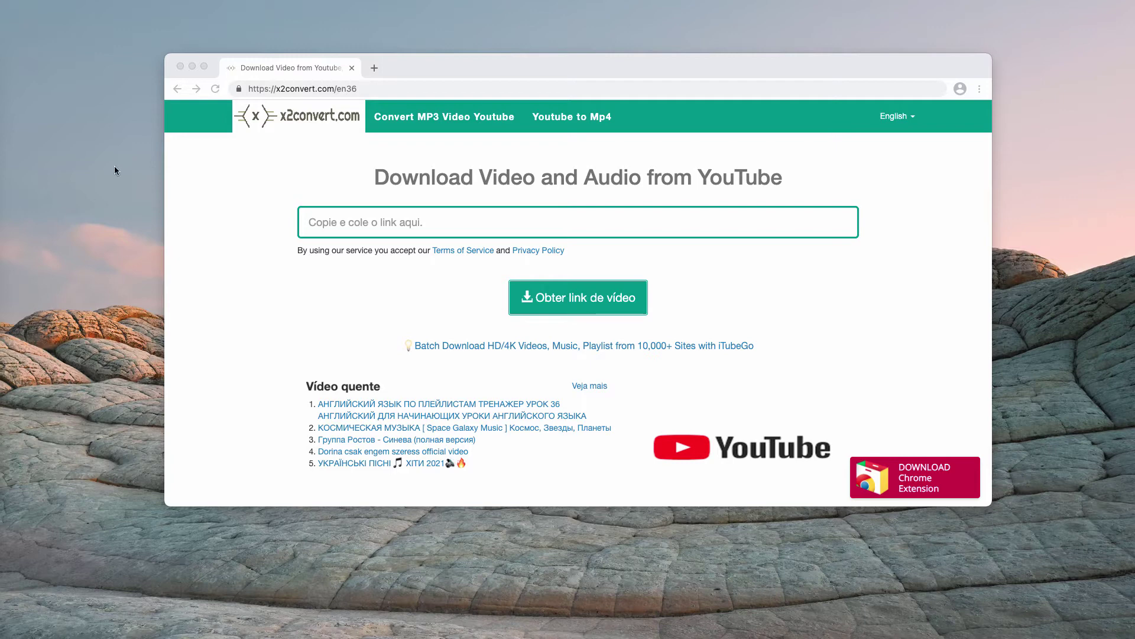
pyautogui.click(329, 89)
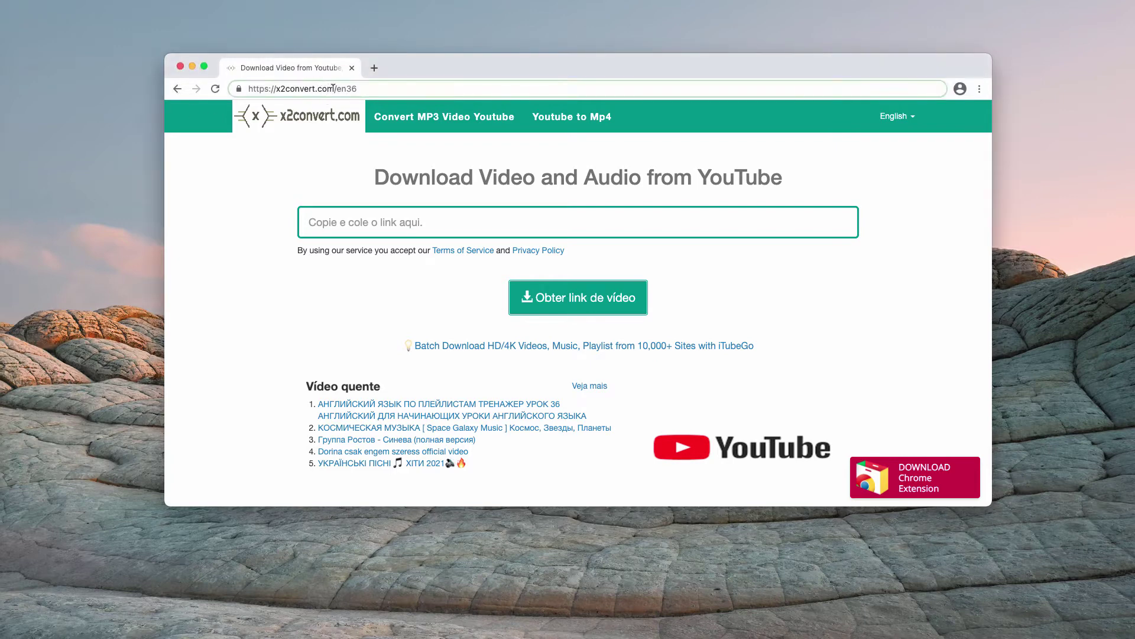
pyautogui.moveTo(335, 89); pyautogui.dragTo(276, 88)
# Reposition the browser window, re-highlight the domain, and open a new blank tab in place of x2convert.
pyautogui.moveTo(440, 65); pyautogui.dragTo(434, 69)
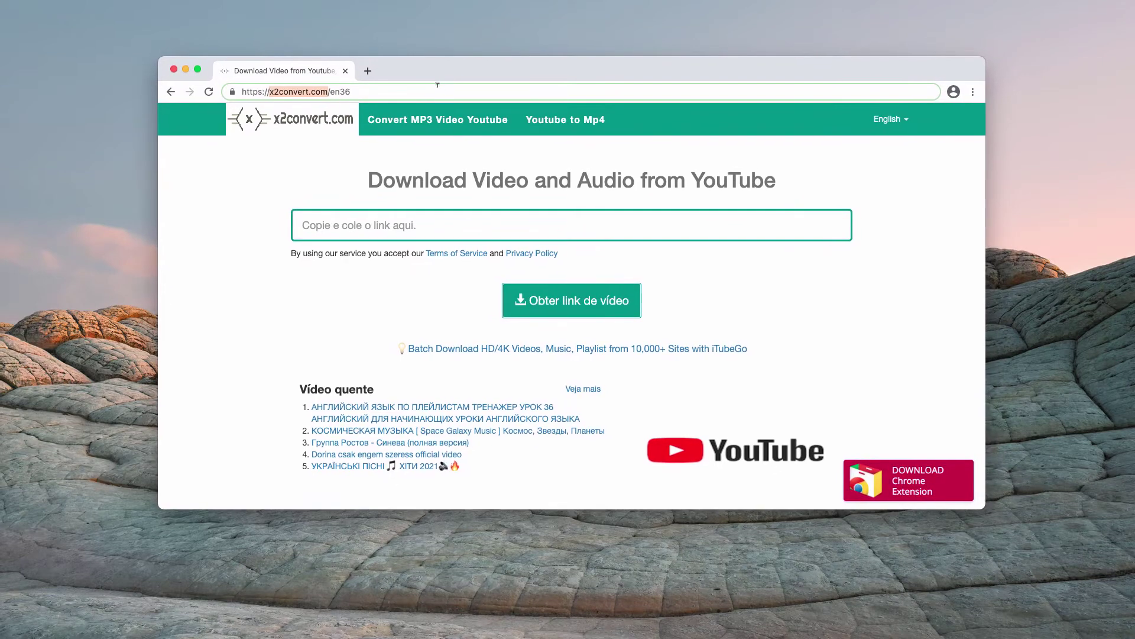
pyautogui.click(445, 223)
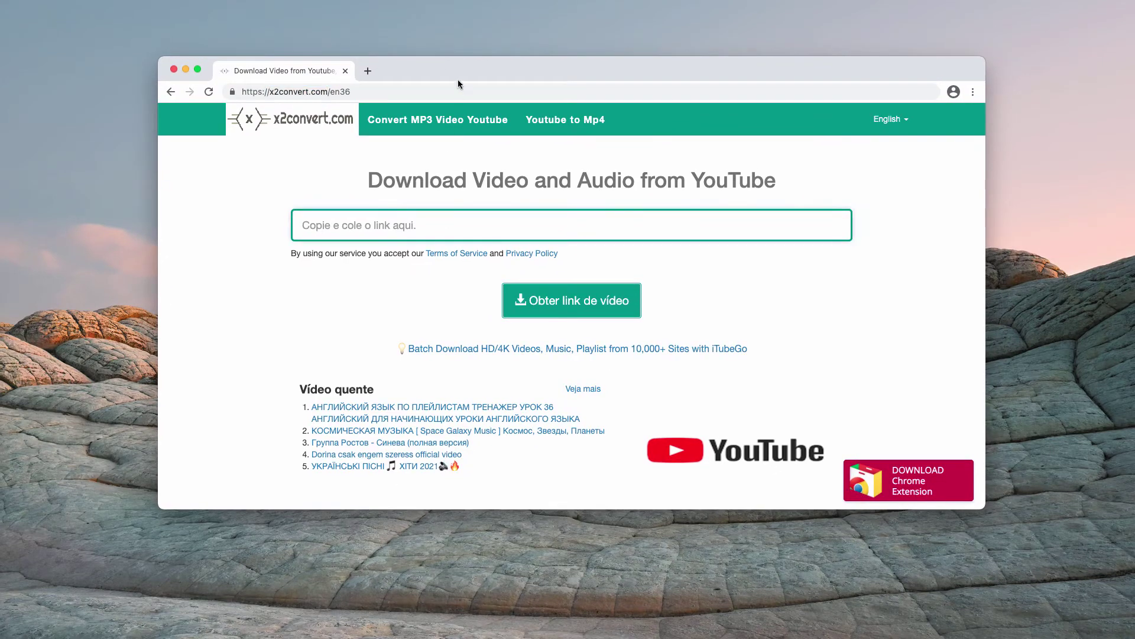
pyautogui.moveTo(402, 70)
pyautogui.mouseDown()
pyautogui.moveTo(423, 73)
pyautogui.moveTo(416, 84)
pyautogui.mouseUp()
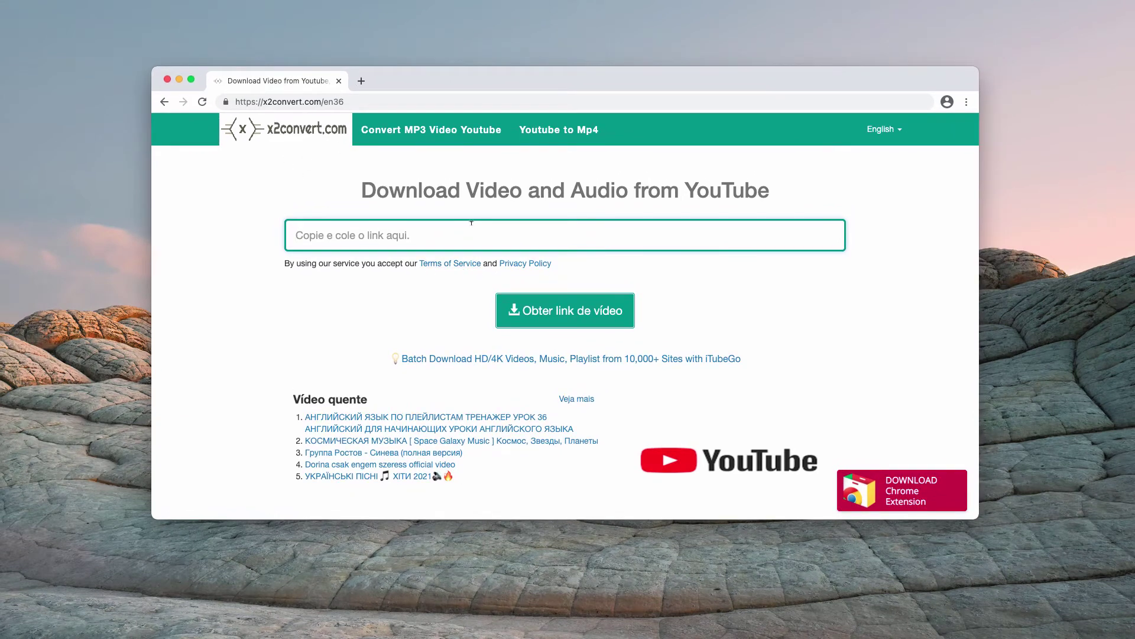
pyautogui.click(263, 101)
pyautogui.moveTo(264, 101); pyautogui.dragTo(323, 101)
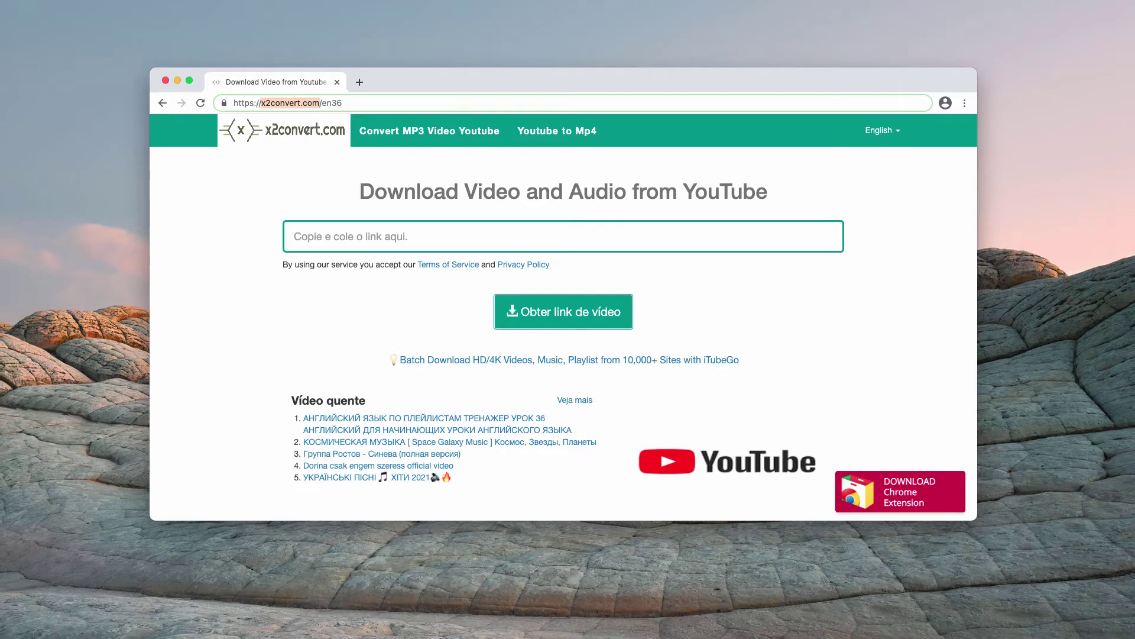
pyautogui.click(359, 82)
pyautogui.click(308, 86)
pyautogui.click(338, 82)
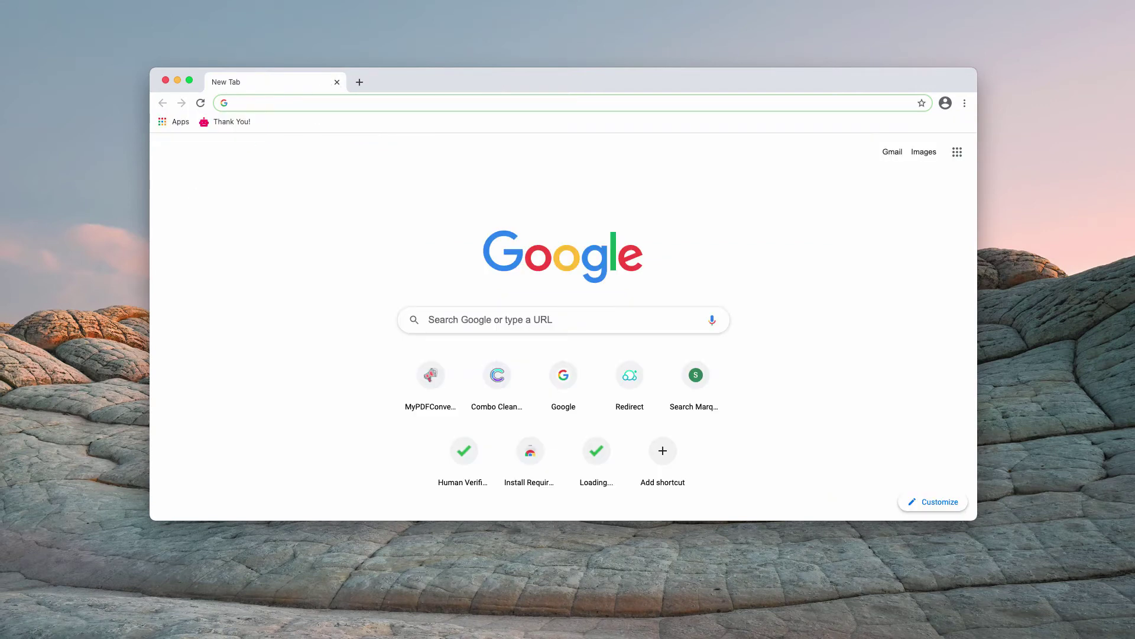
pyautogui.press('super+n')
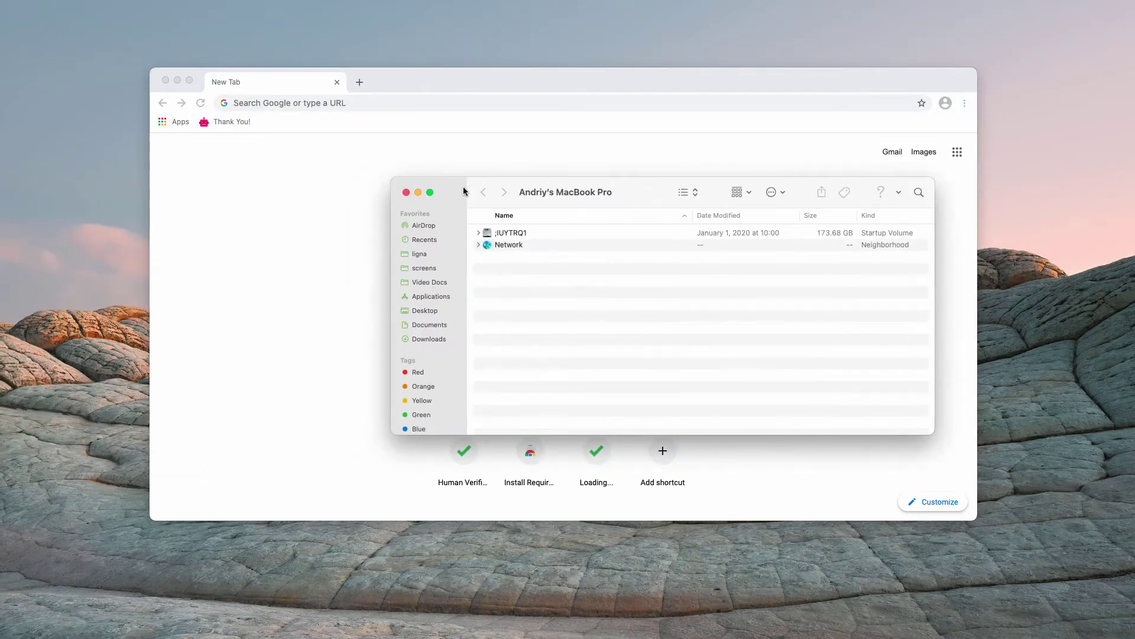
pyautogui.click(372, 299)
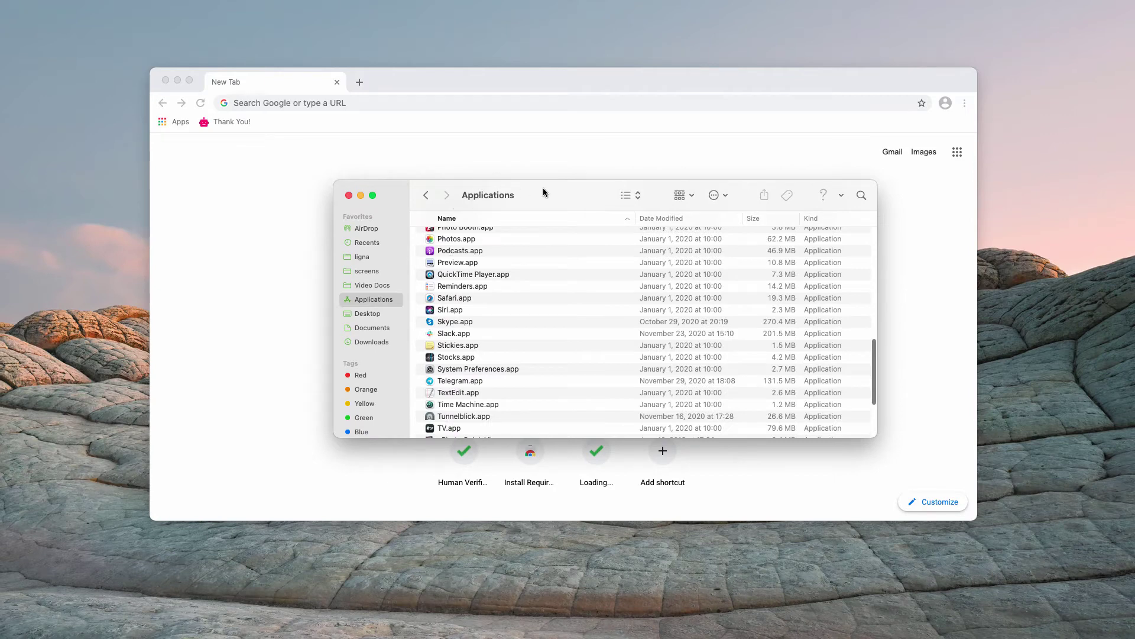
pyautogui.moveTo(542, 188); pyautogui.dragTo(521, 178)
pyautogui.scroll(15, 496, 266)
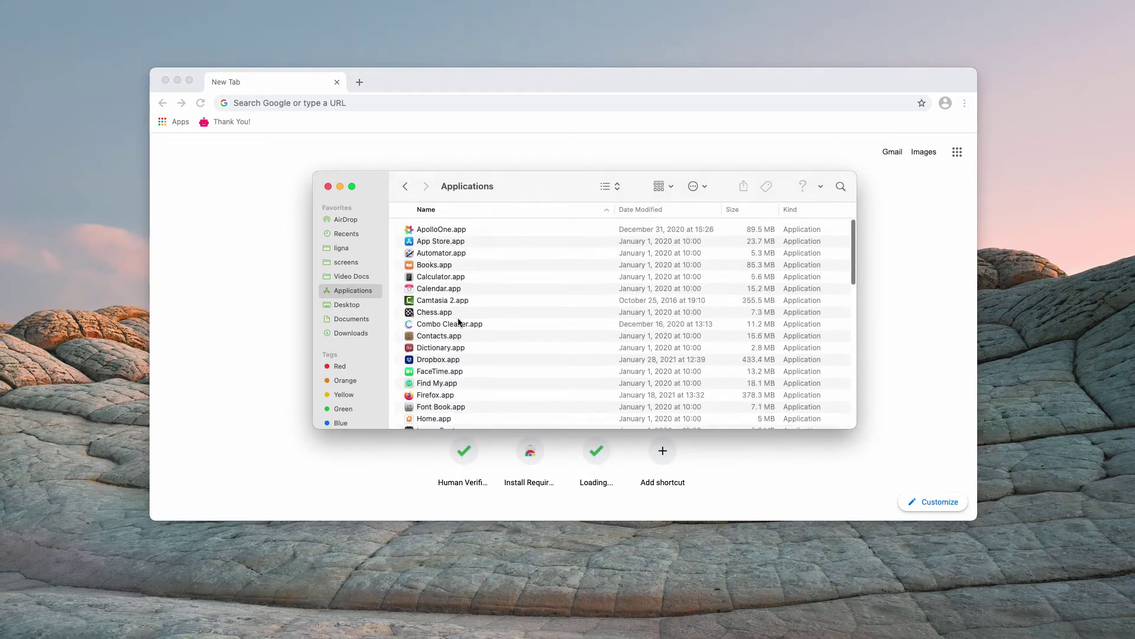
pyautogui.scroll(-15, 468, 302)
pyautogui.scroll(-8, 445, 322)
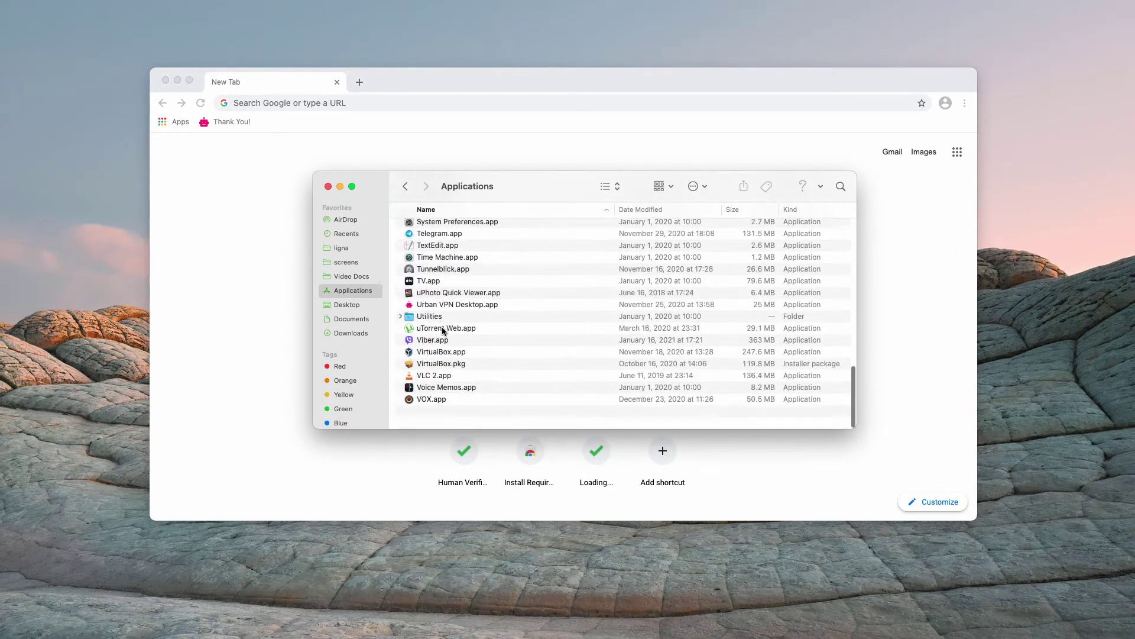
pyautogui.scroll(20, 460, 365)
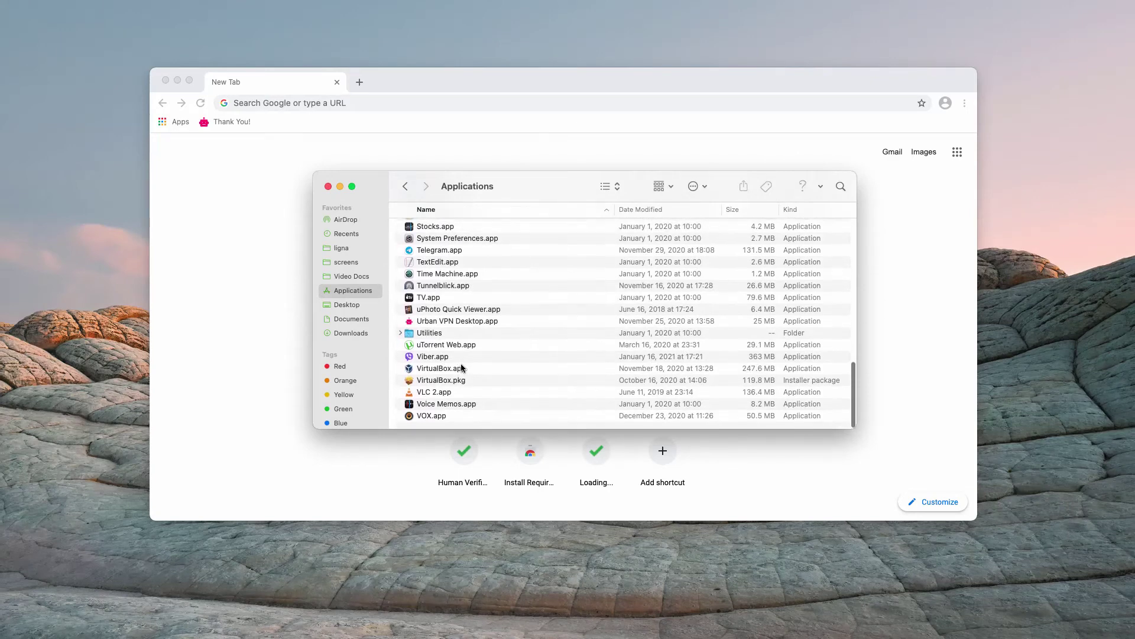
# Close the Applications window, open combocleaner.com from the new tab, and highlight its address.
pyautogui.click(328, 187)
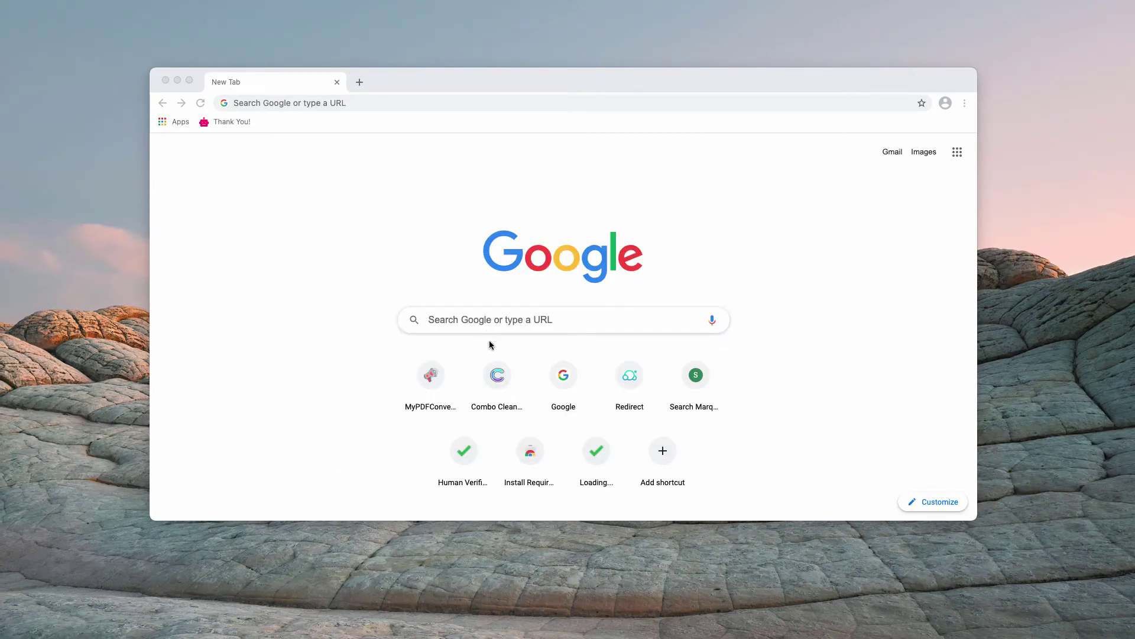
pyautogui.click(495, 388)
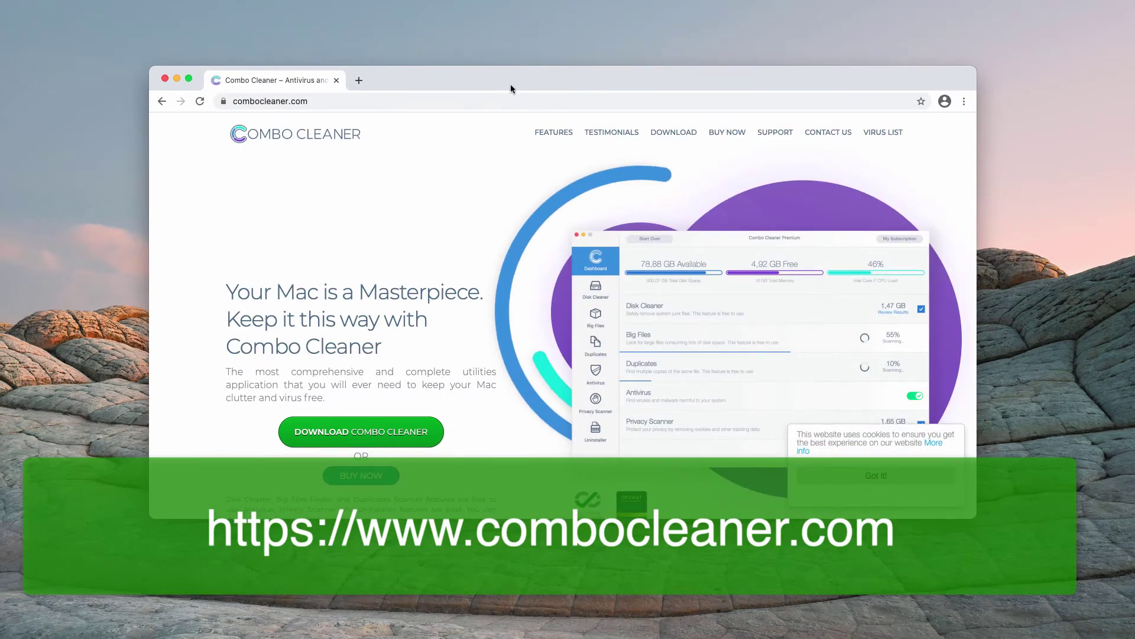
pyautogui.moveTo(510, 84); pyautogui.dragTo(471, 80)
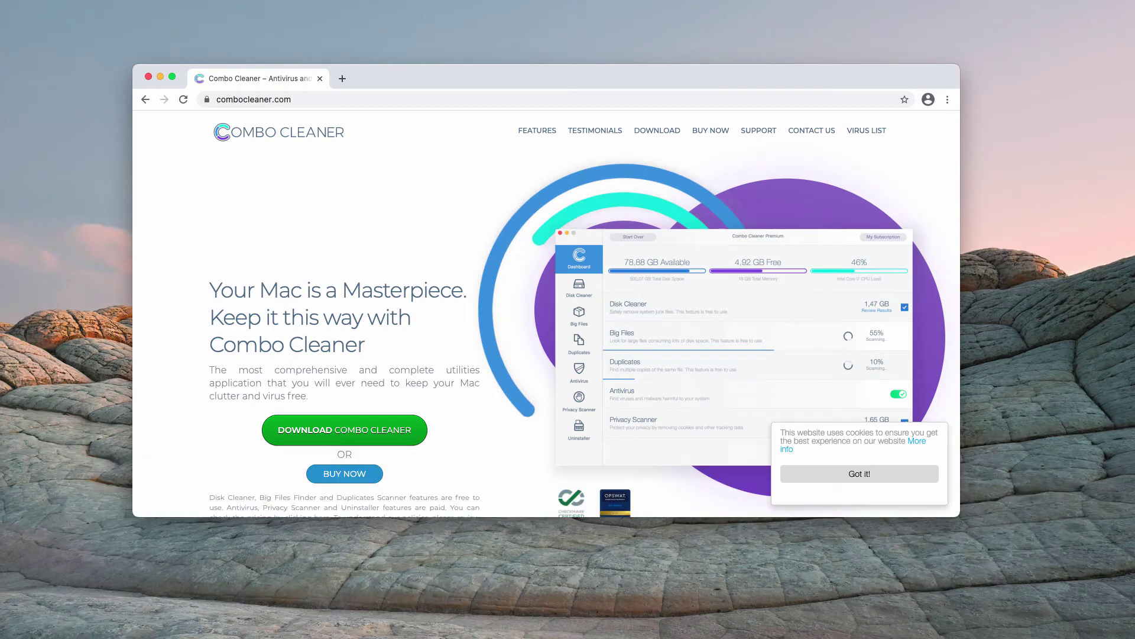
pyautogui.click(201, 98)
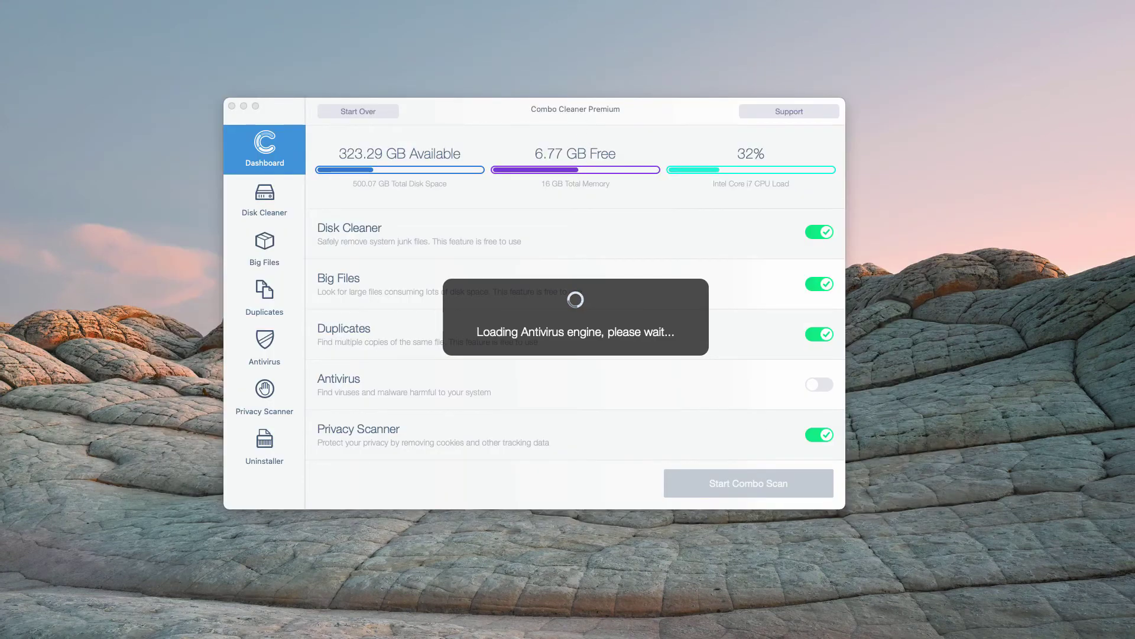
# Start the Combo Scan in Combo Cleaner Premium.
pyautogui.click(695, 489)
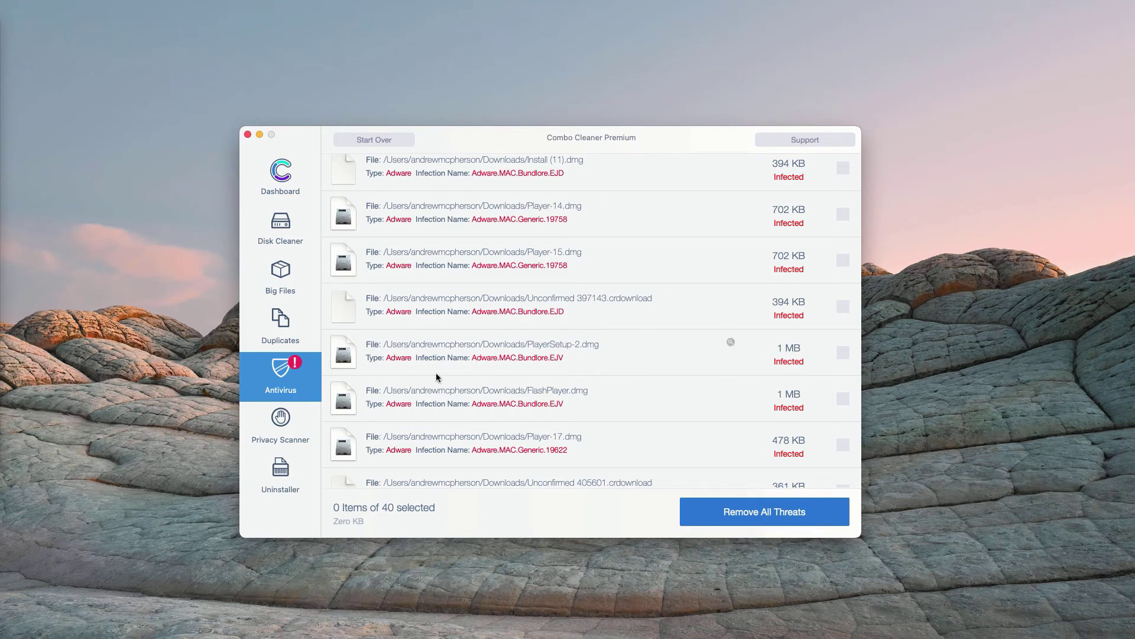
# Open the Antivirus review from the Dashboard and scroll through the 40 listed adware threats.
pyautogui.click(310, 177)
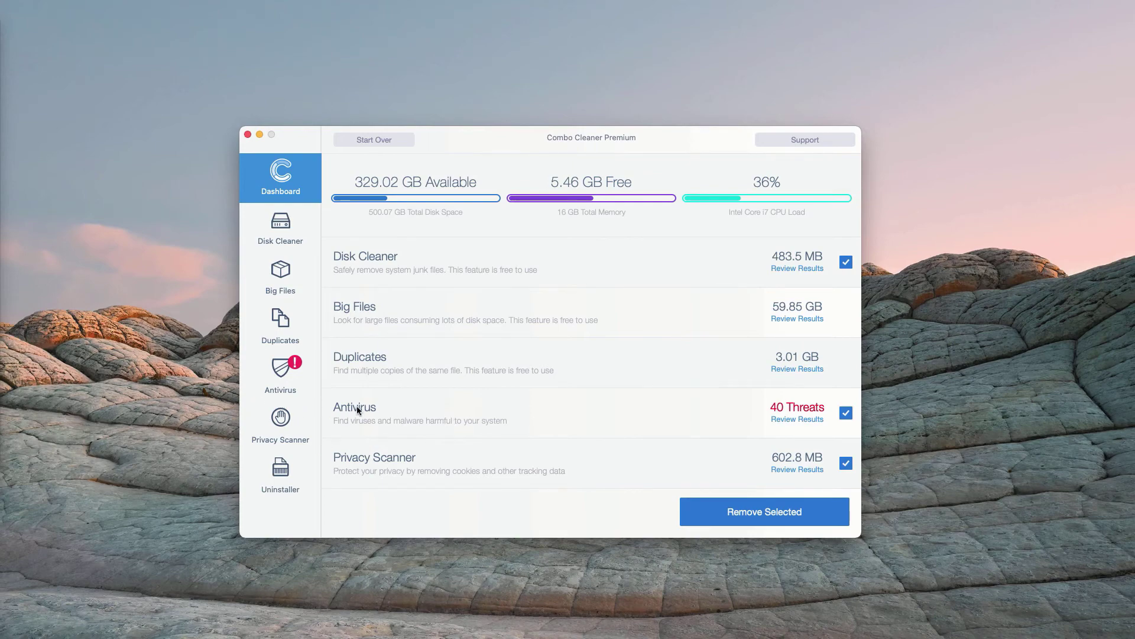
pyautogui.click(804, 420)
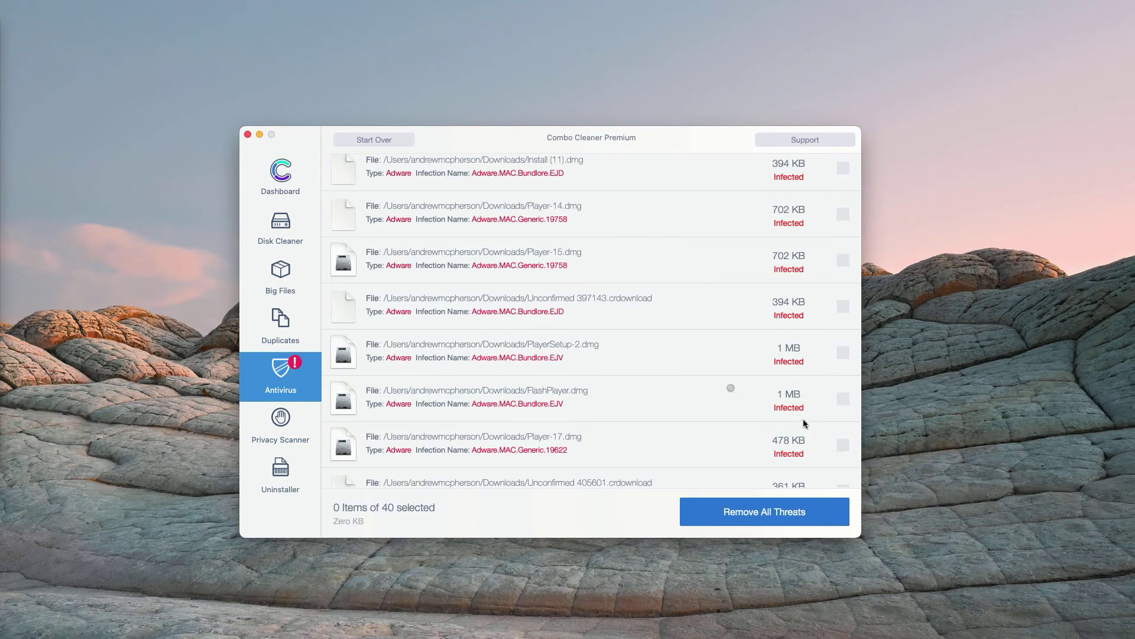
pyautogui.scroll(-5, 530, 376)
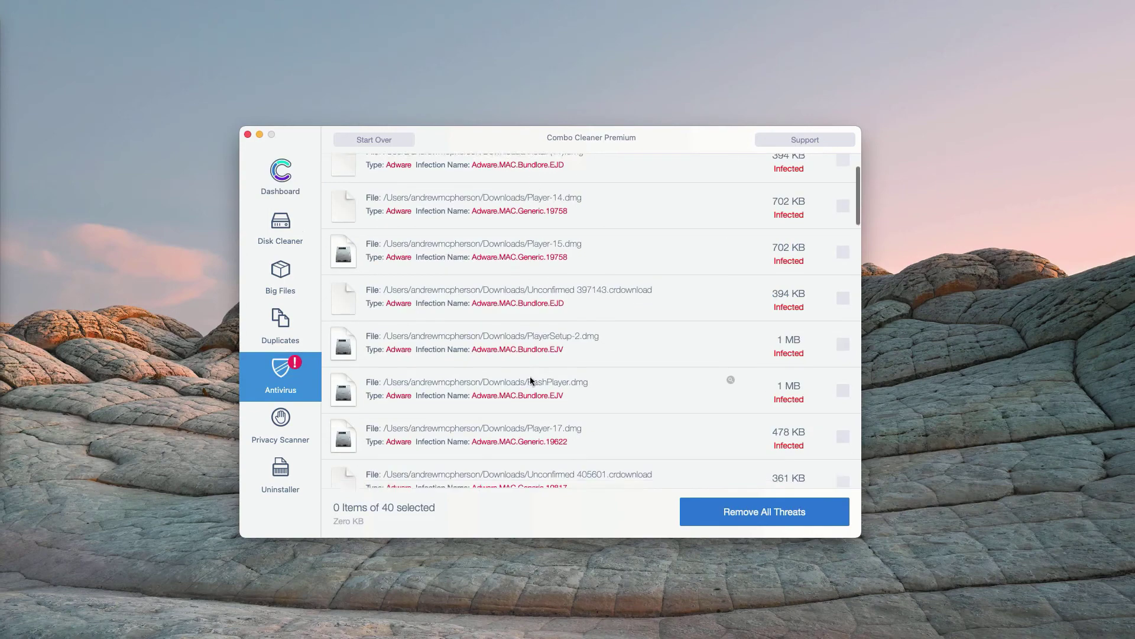
pyautogui.scroll(-4, 530, 381)
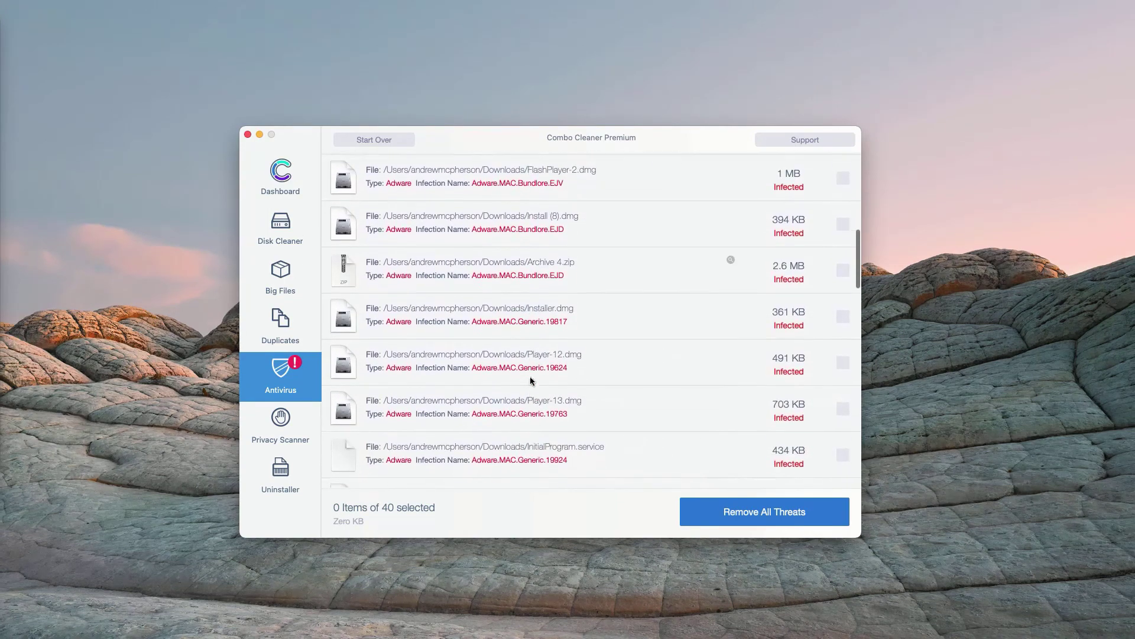
pyautogui.scroll(6, 530, 381)
pyautogui.scroll(5, 530, 380)
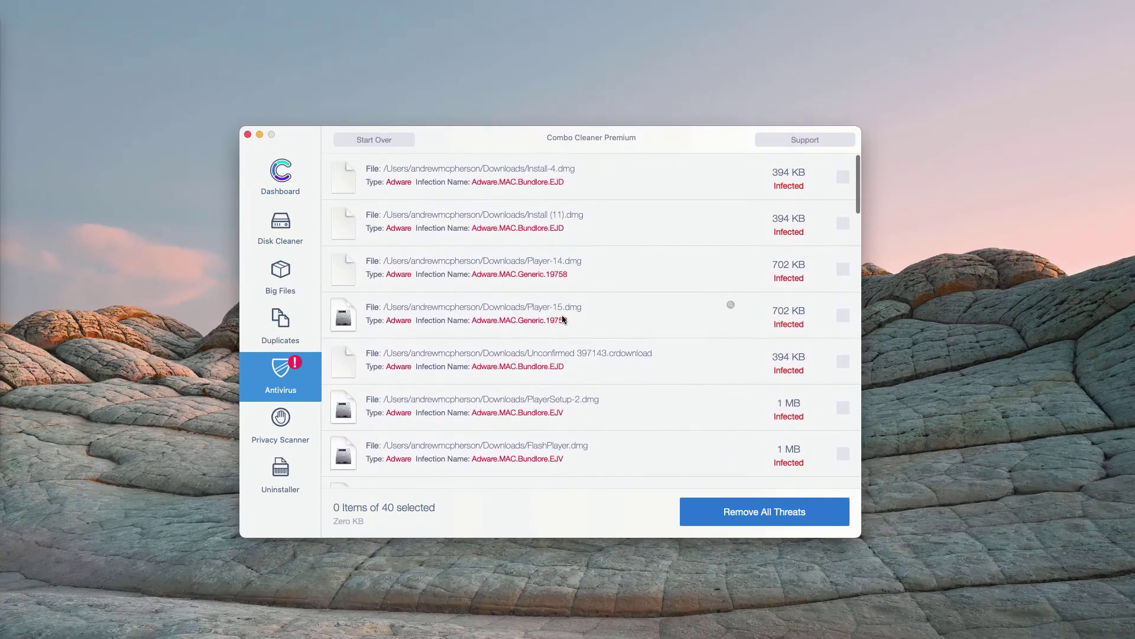
pyautogui.scroll(-1, 577, 298)
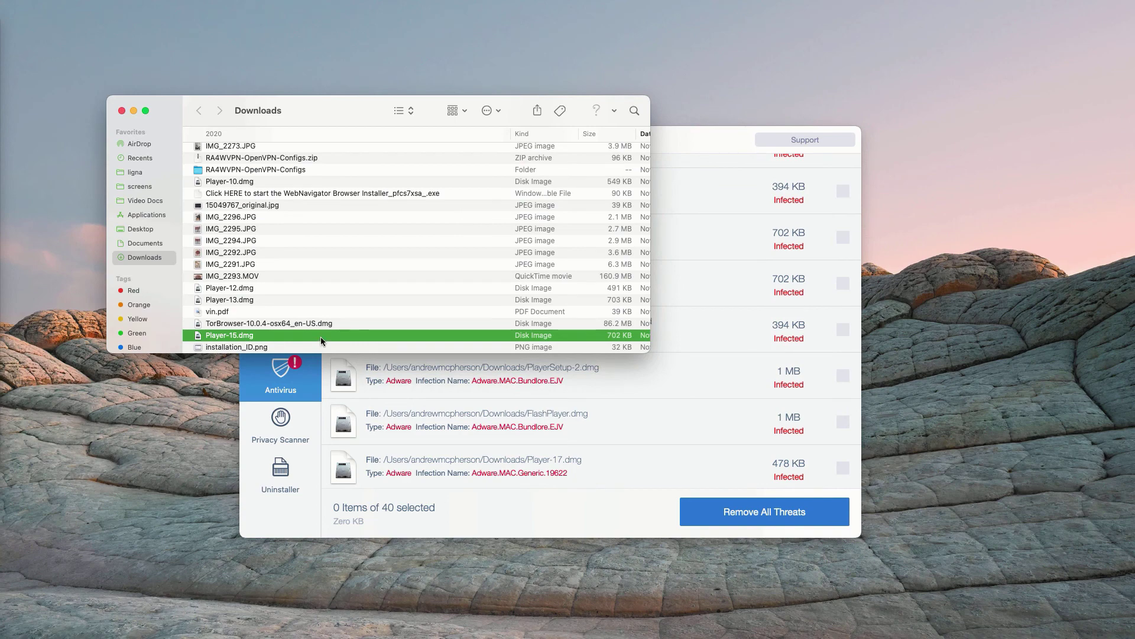
# Move Player-15.dmg from Downloads to the Trash and close the Finder window.
pyautogui.moveTo(304, 104); pyautogui.dragTo(293, 60)
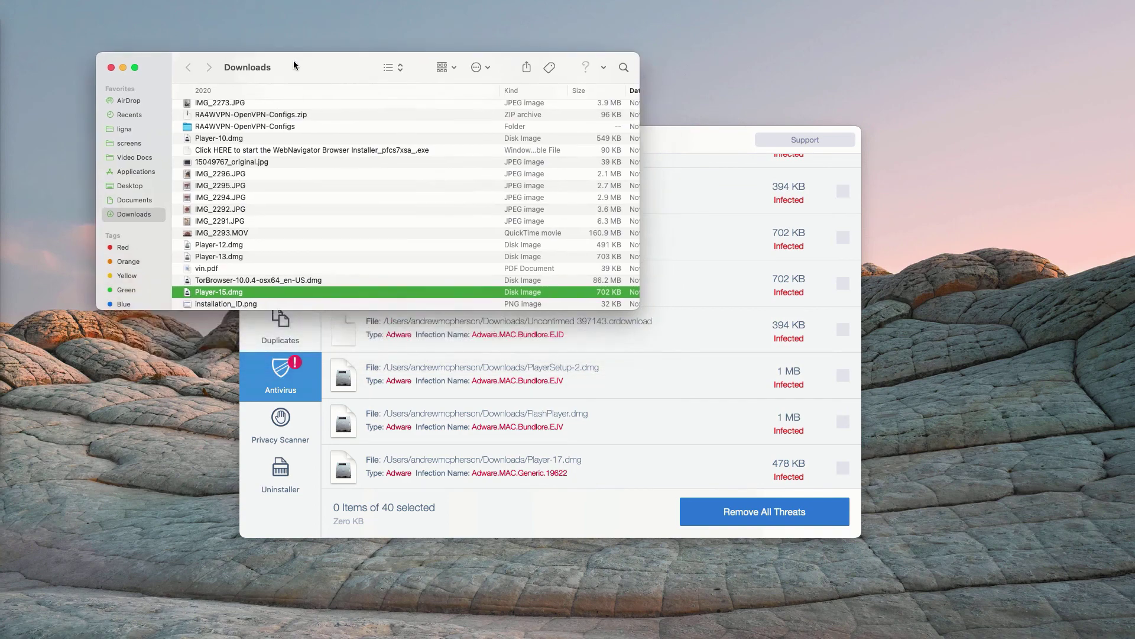
pyautogui.rightClick(303, 295)
pyautogui.click(337, 335)
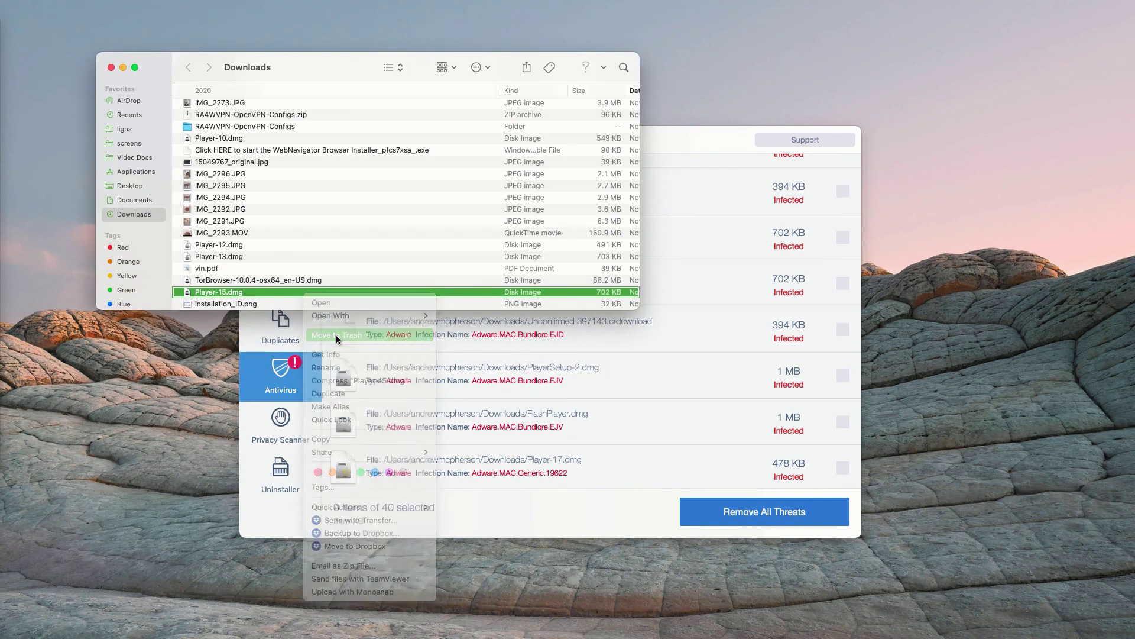
pyautogui.click(112, 68)
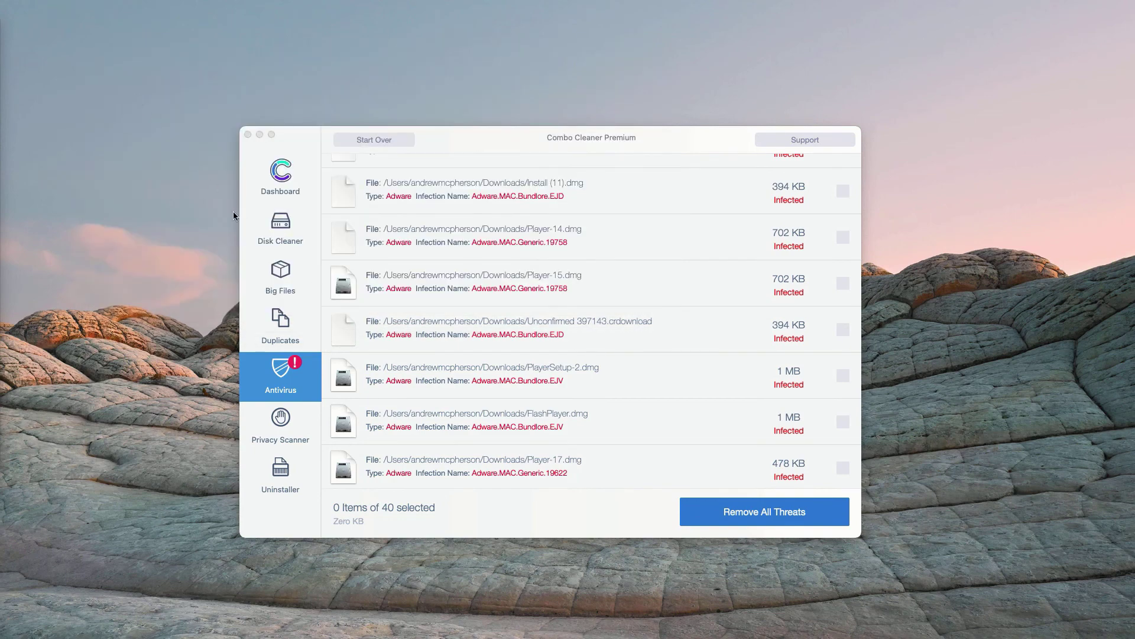
# Select FlashPlayer.dmg and FlashPlayer-2.dmg in Downloads, close Finder, and return to Combo Cleaner.
pyautogui.scroll(-2, 669, 395)
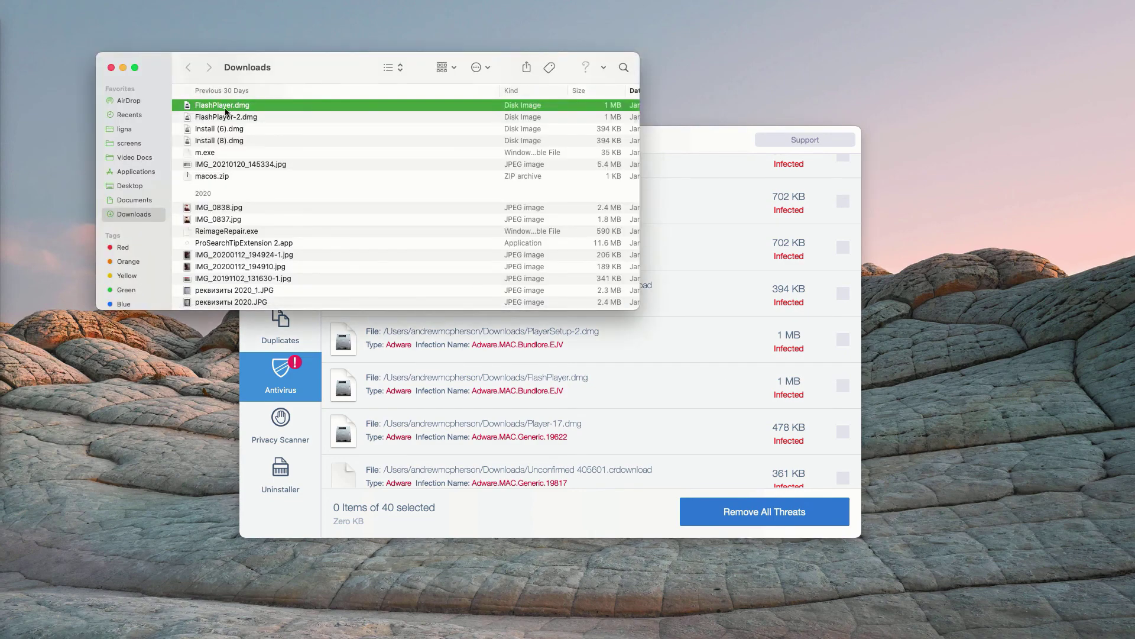
pyautogui.click(226, 108)
pyautogui.rightClick(269, 105)
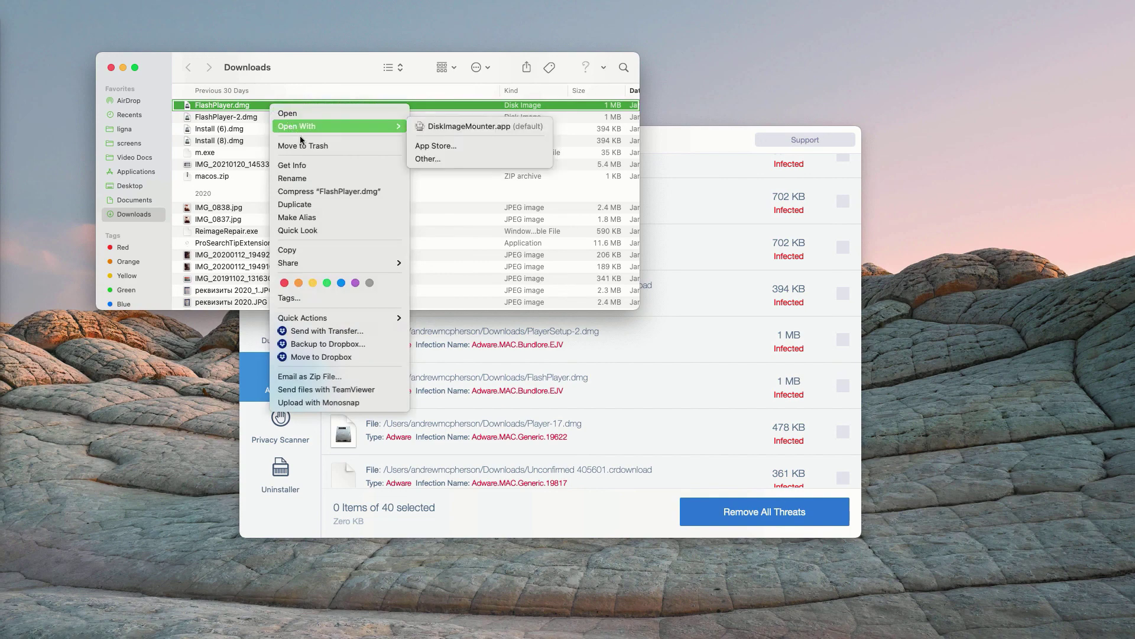
pyautogui.press('Escape')
pyautogui.hotkey('shift', 'Down')
pyautogui.click(110, 69)
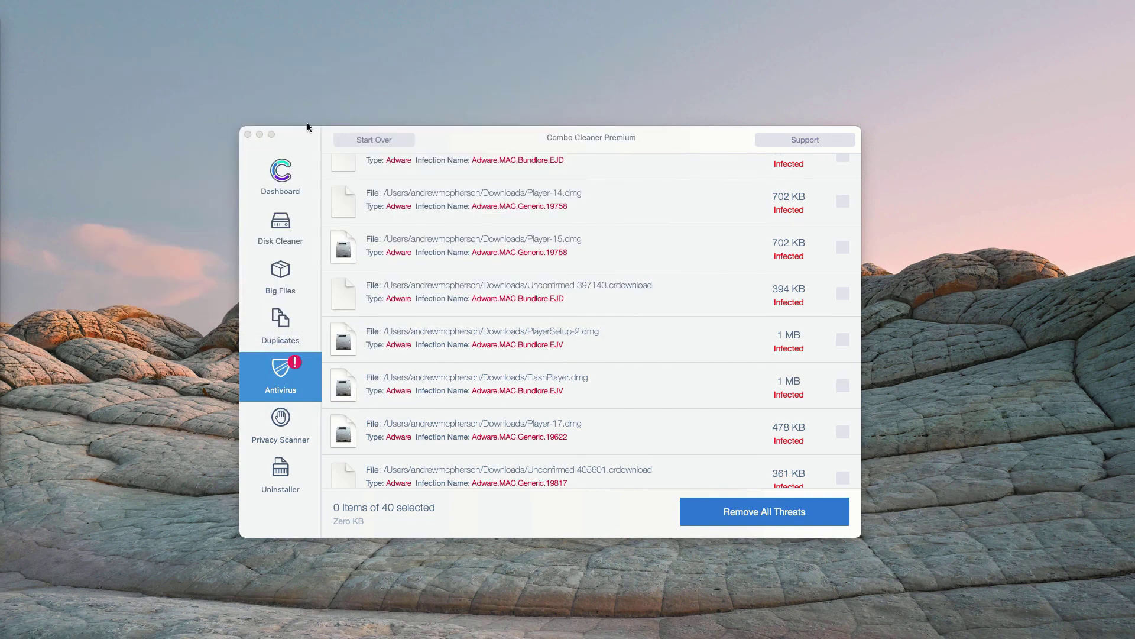
pyautogui.click(516, 137)
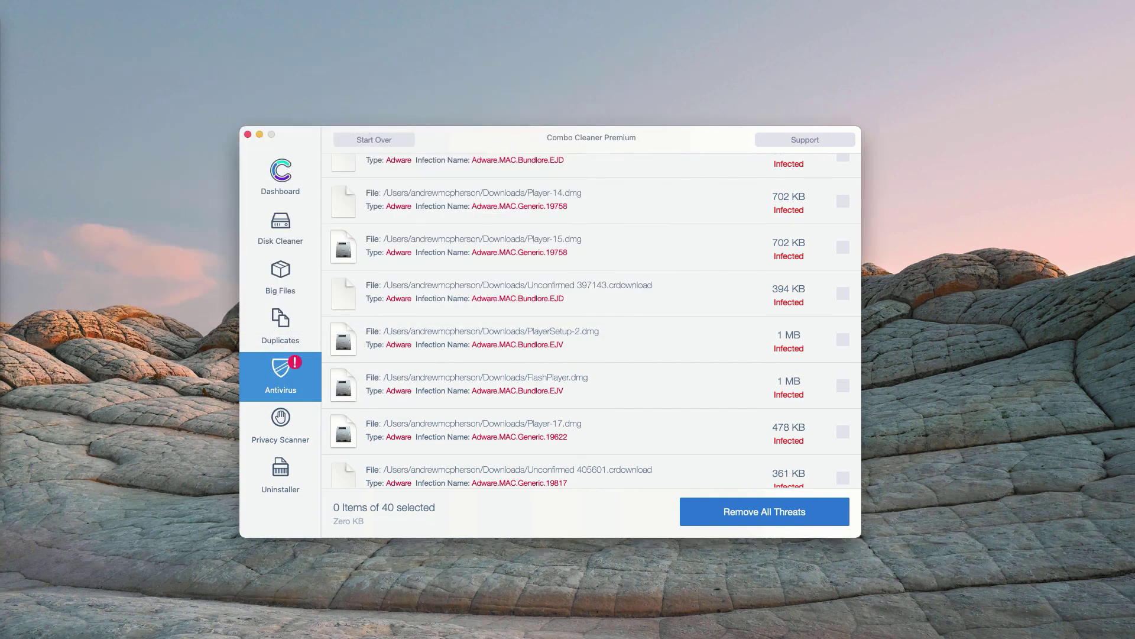